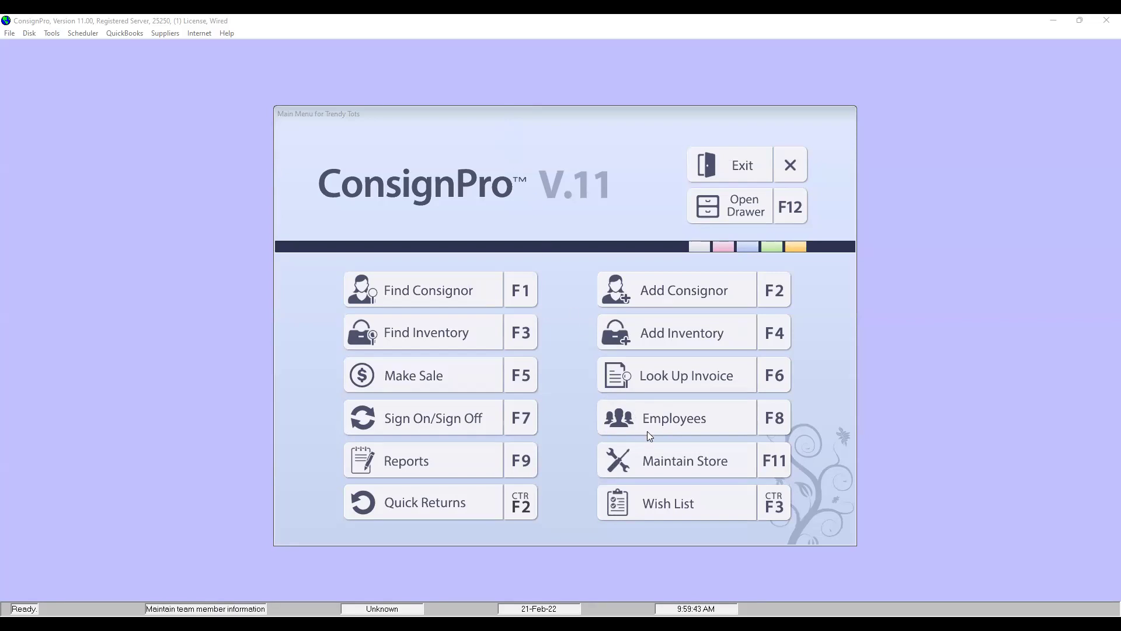
# Open Customize CP! Store Settings > Payments to review PayPal and Venmo with the $1.00 consignor fee
pyautogui.click(659, 462)
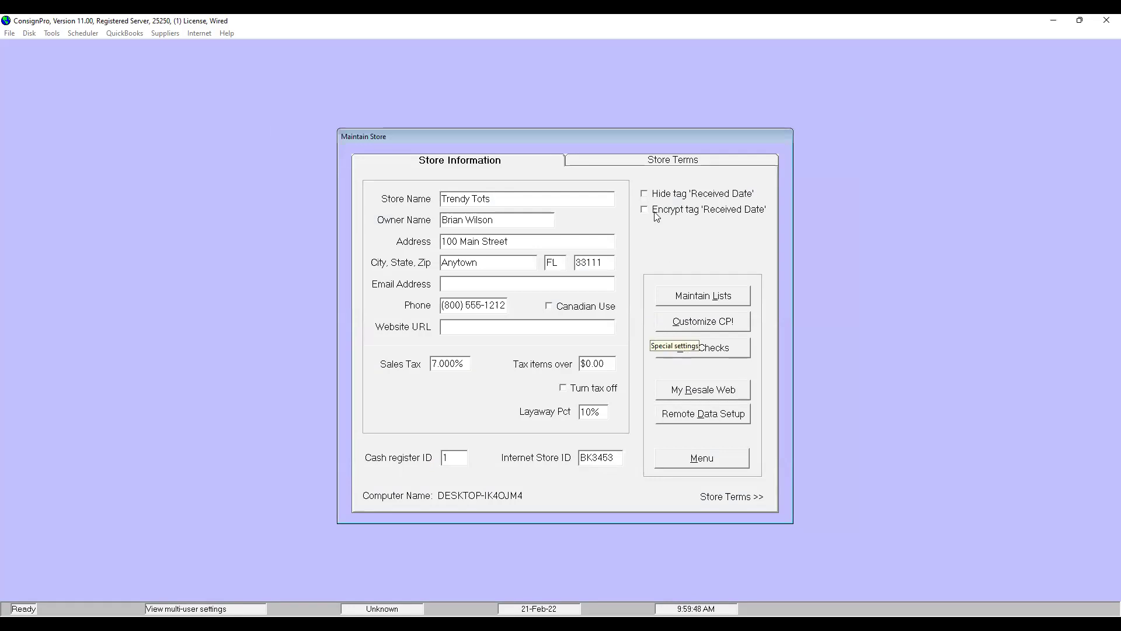
pyautogui.click(668, 326)
pyautogui.click(599, 164)
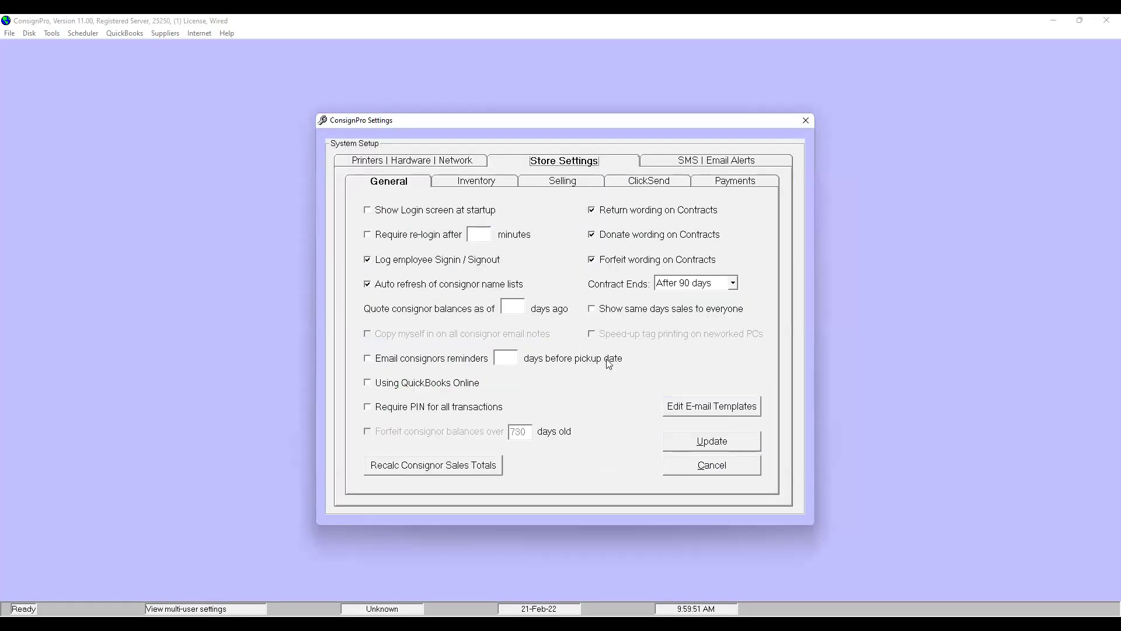
pyautogui.click(731, 185)
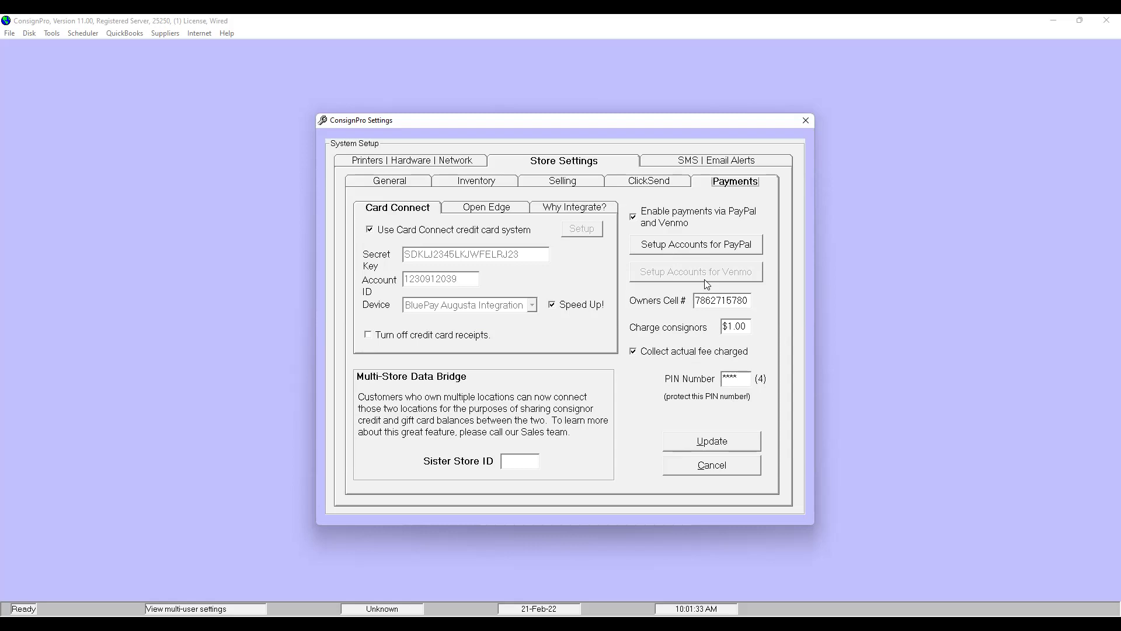
# Save the payment settings, then bring up consignor 1's record and its Pay By choices
pyautogui.click(712, 444)
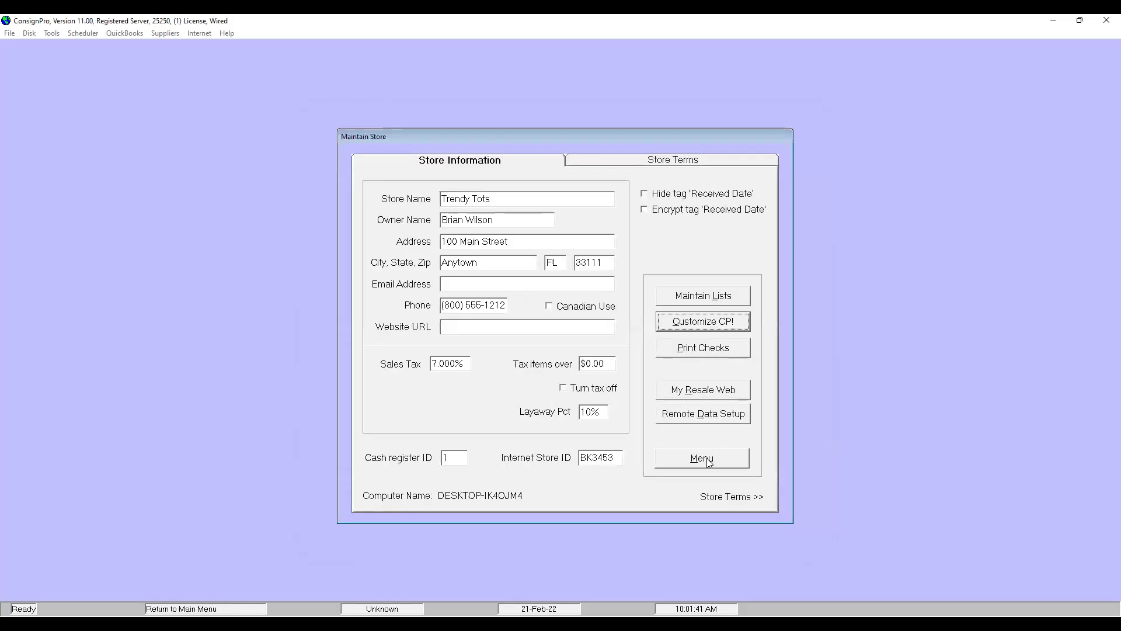
pyautogui.click(704, 458)
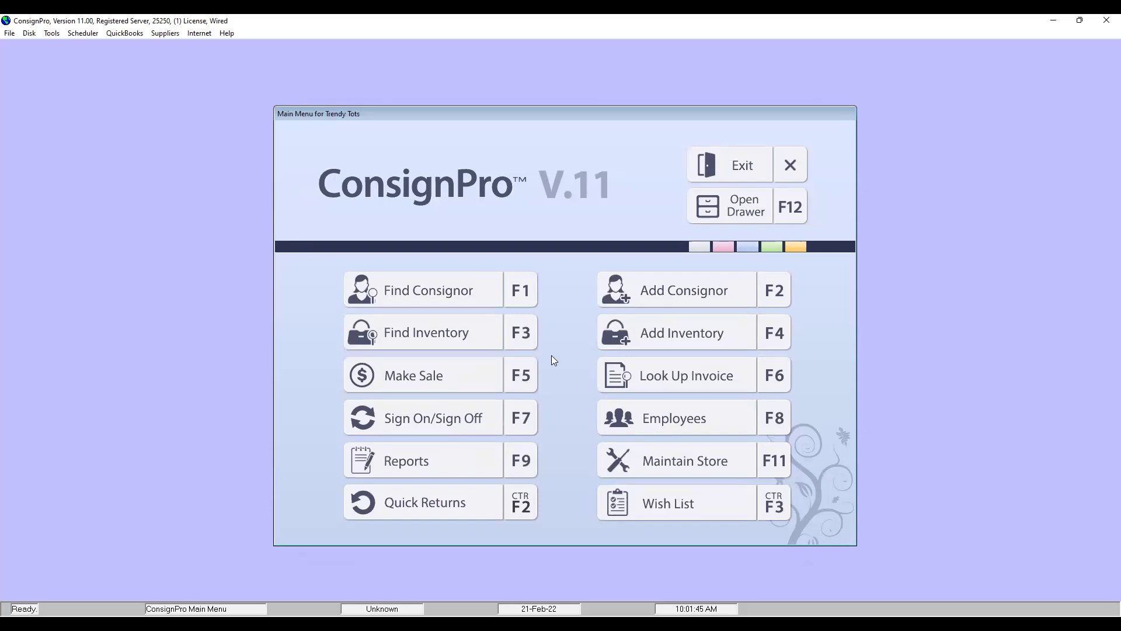
pyautogui.click(470, 292)
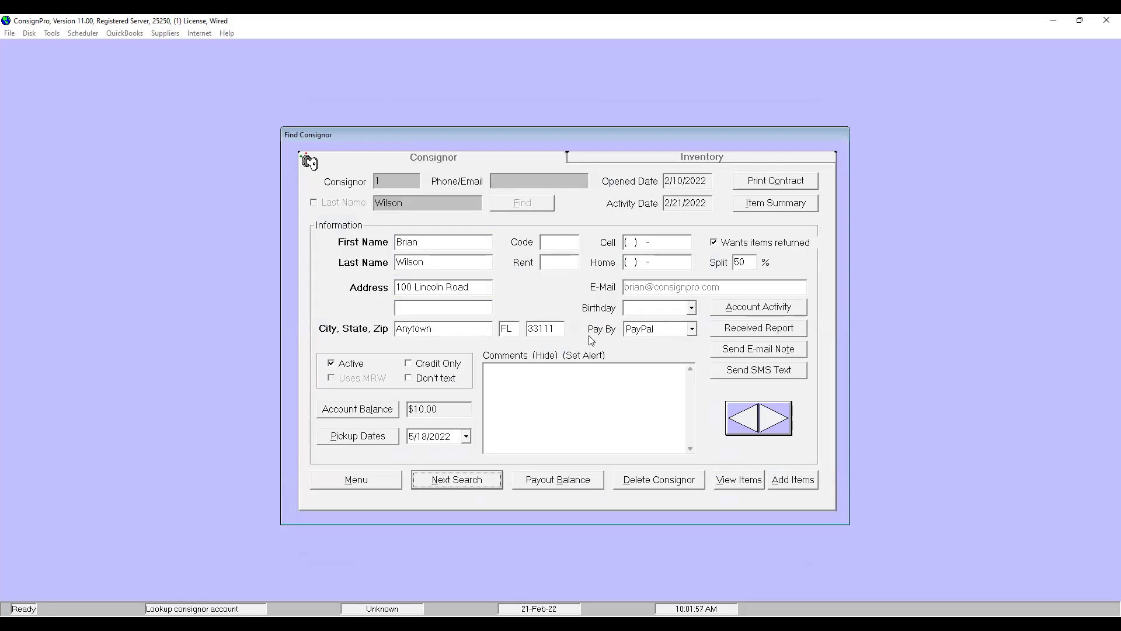
pyautogui.click(651, 332)
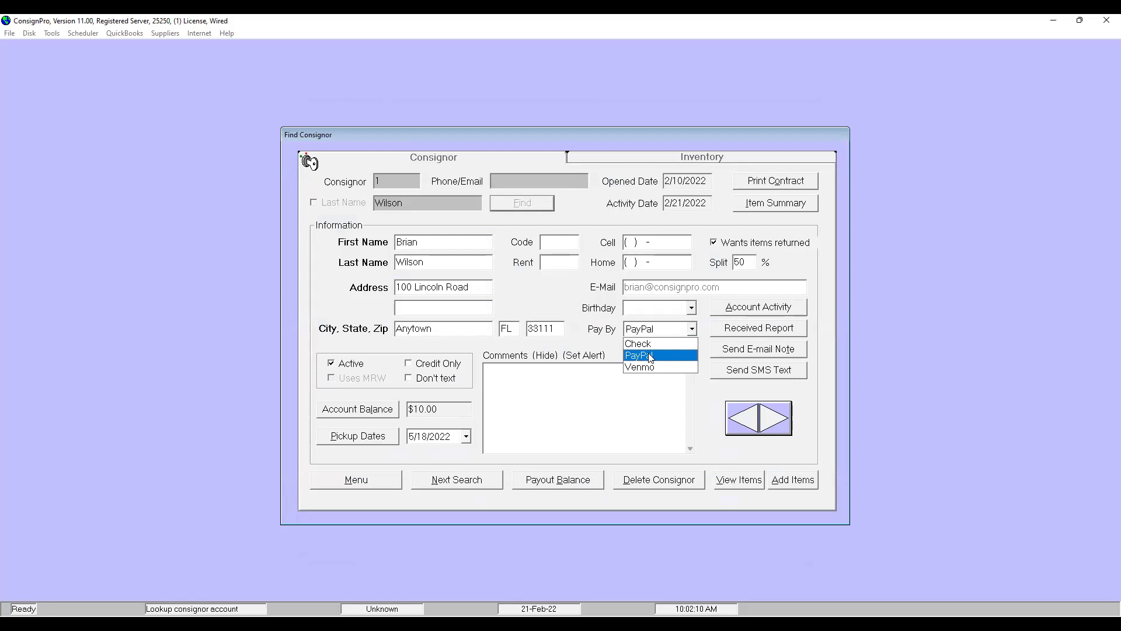
# Choose PayPal as Pay By, authorize with the payments PIN, and acknowledge the PayPal account reminder
pyautogui.click(650, 356)
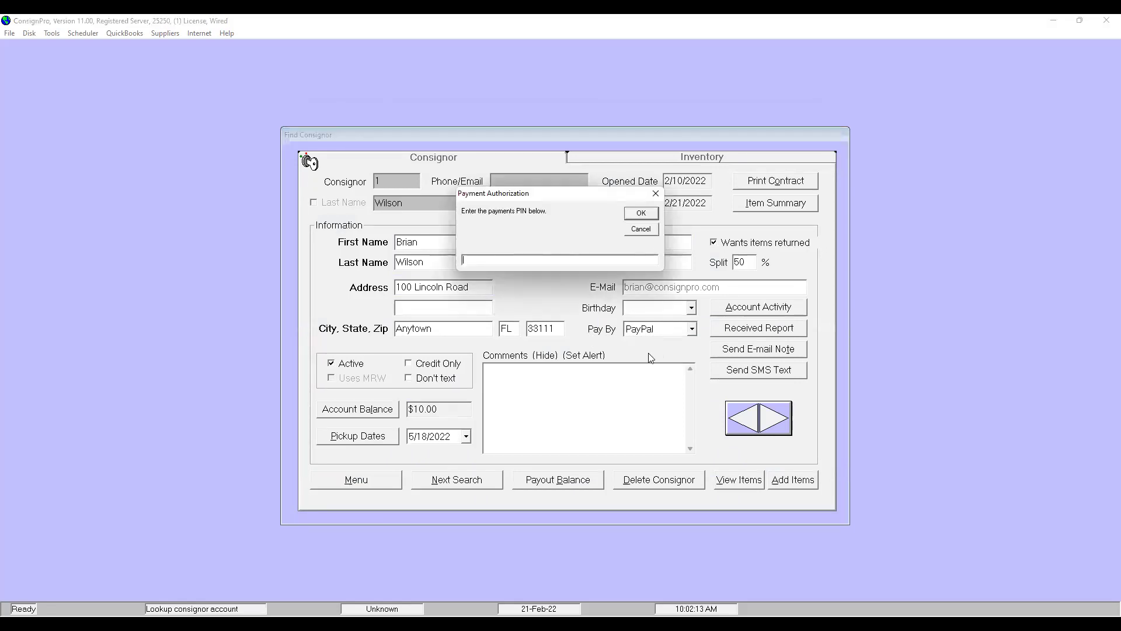
pyautogui.write('1234')
pyautogui.press('Return')
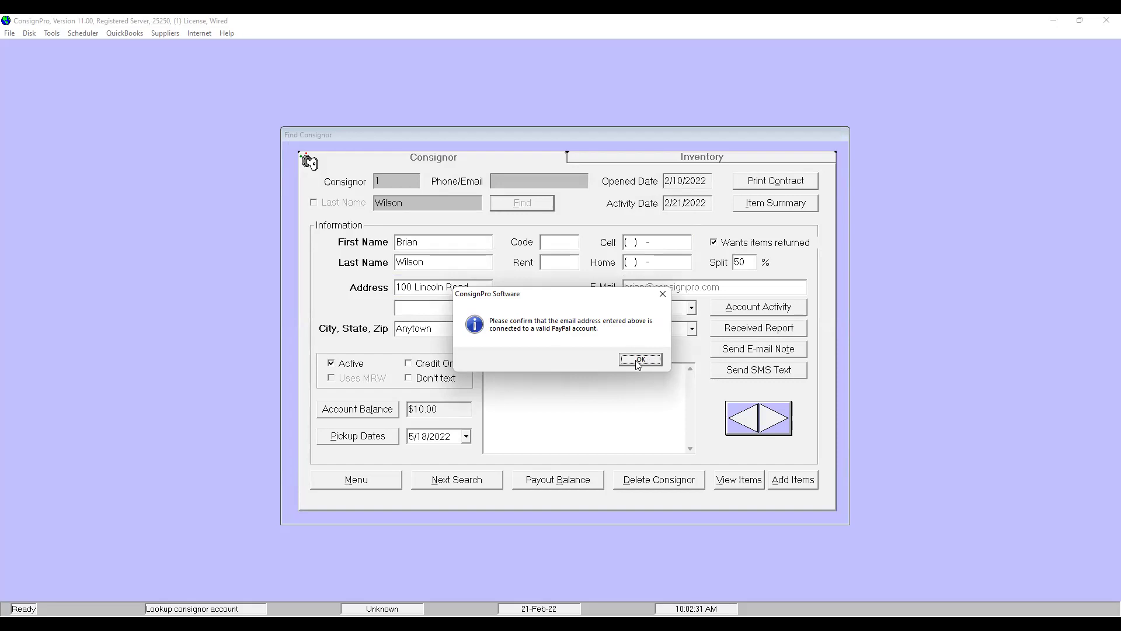
pyautogui.click(640, 361)
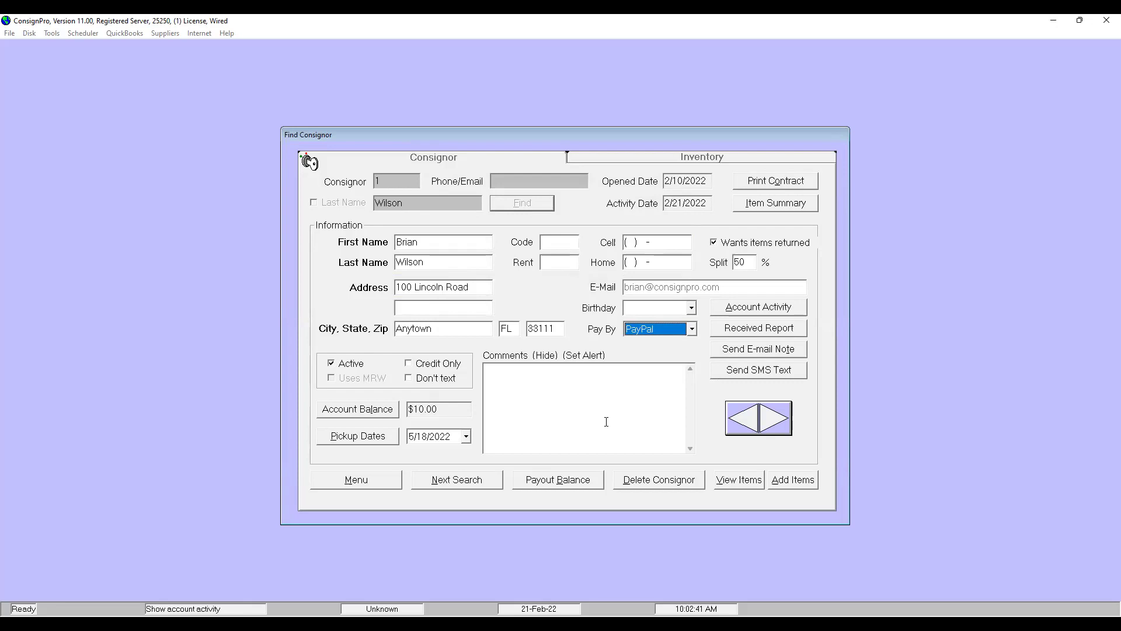
# Start a $5.00 PayPal payout from the consignor's $10.00 balance
pyautogui.click(570, 484)
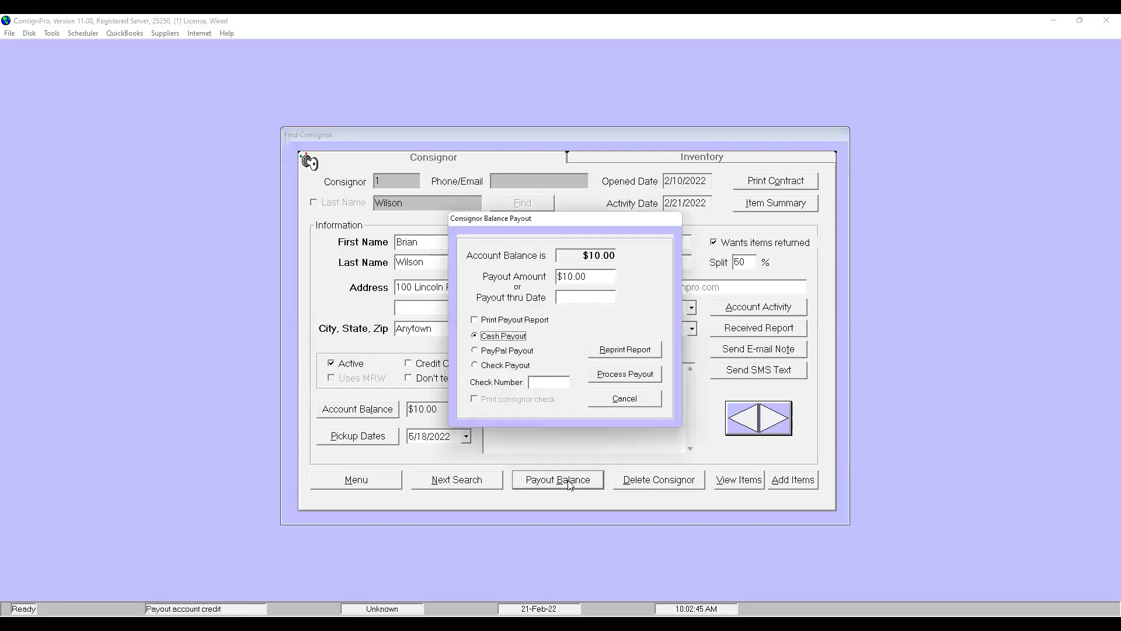
pyautogui.click(609, 280)
pyautogui.write('5.00')
pyautogui.click(519, 354)
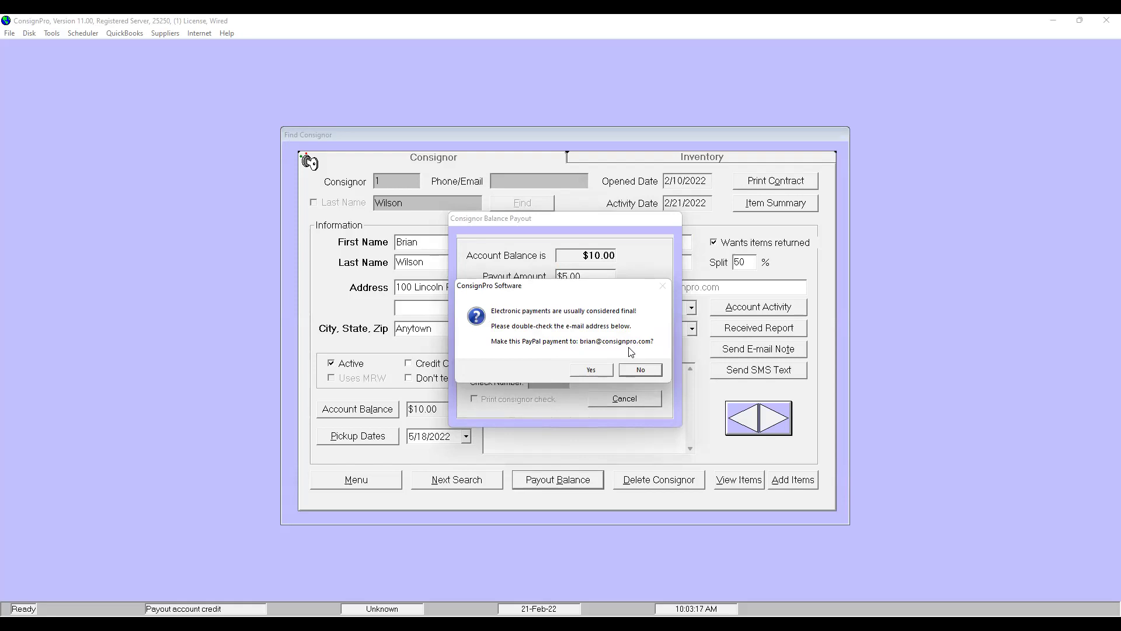
# Confirm the recipient with the payments PIN, accept the $1.00 fee and finality notices, and process it
pyautogui.click(592, 370)
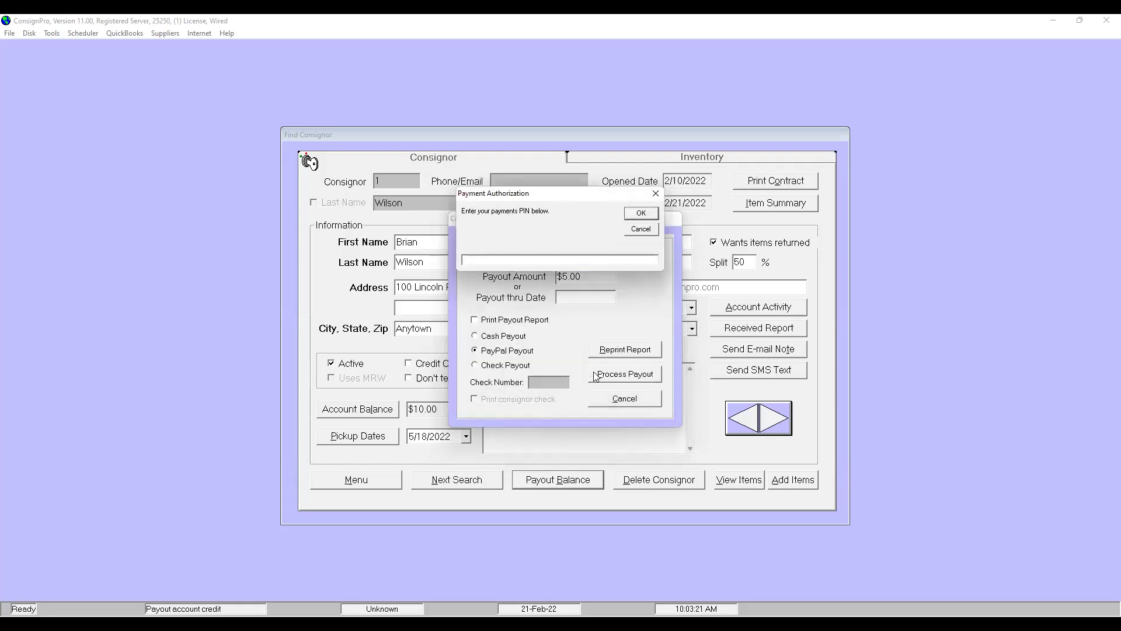
pyautogui.write('1234')
pyautogui.press('Return')
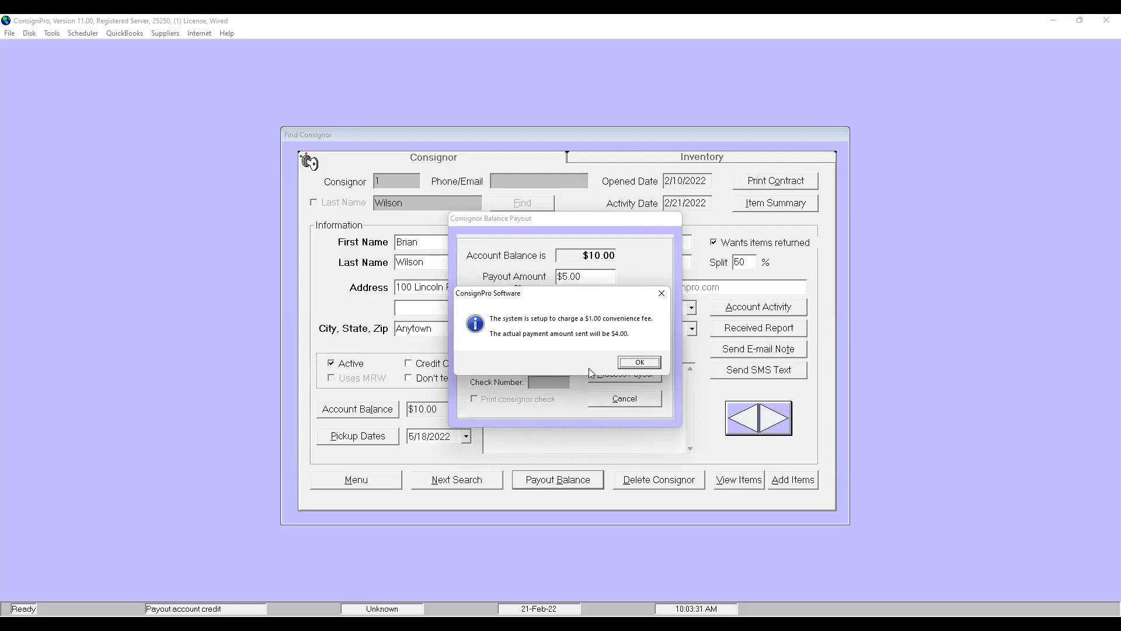
pyautogui.click(631, 367)
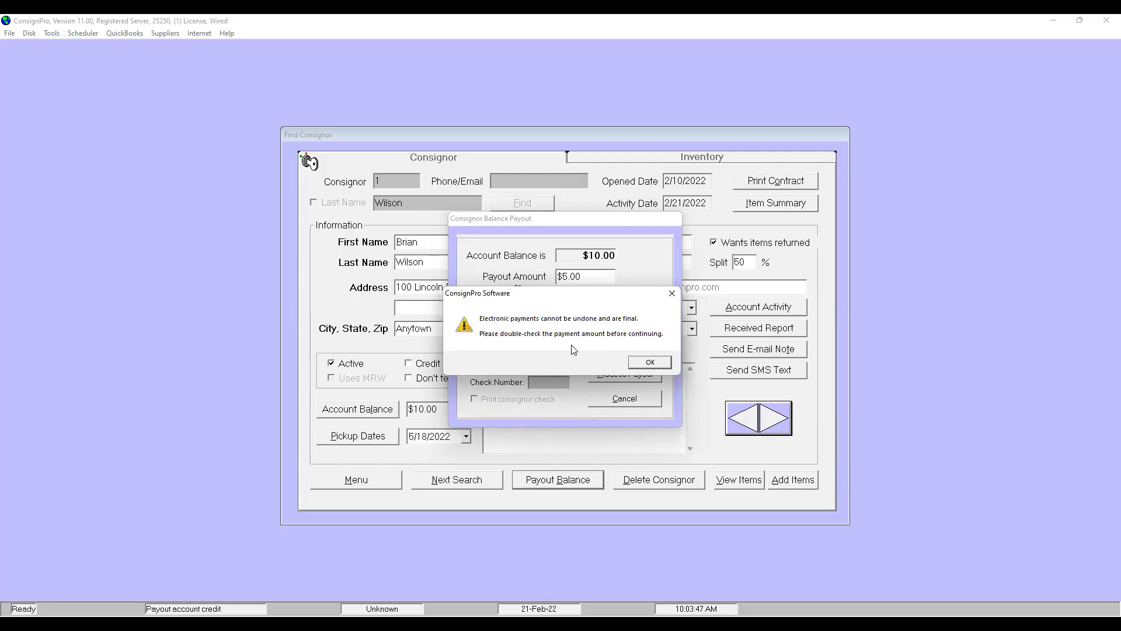
pyautogui.click(638, 366)
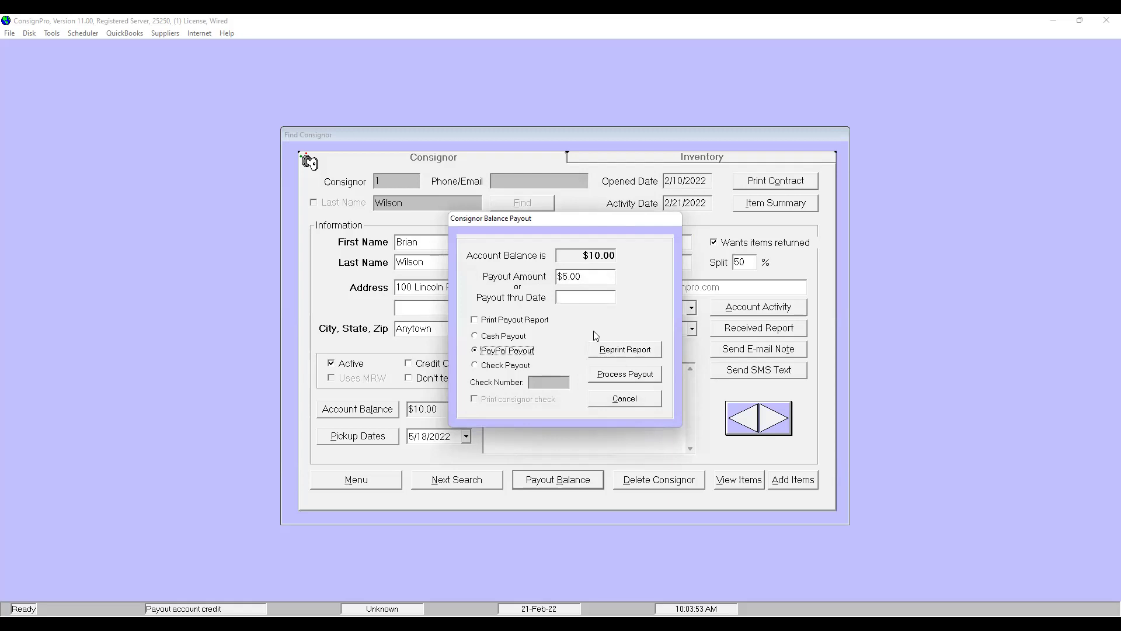
pyautogui.click(613, 376)
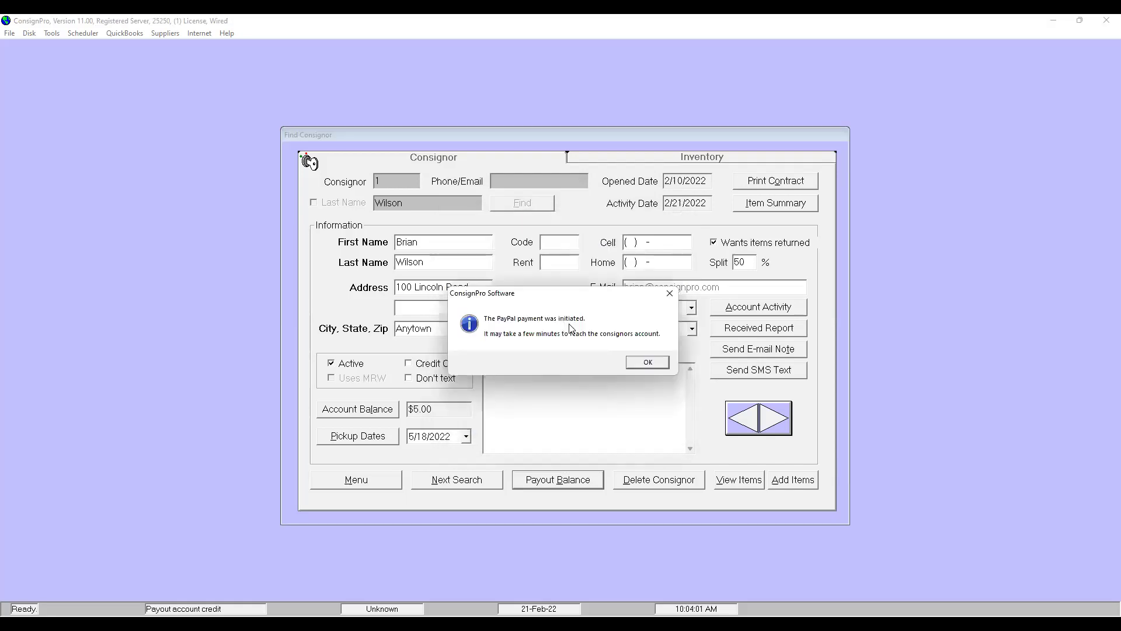
# Dismiss the initiated notice and check PayID: 11's payment status in the consignor's account activity
pyautogui.click(647, 364)
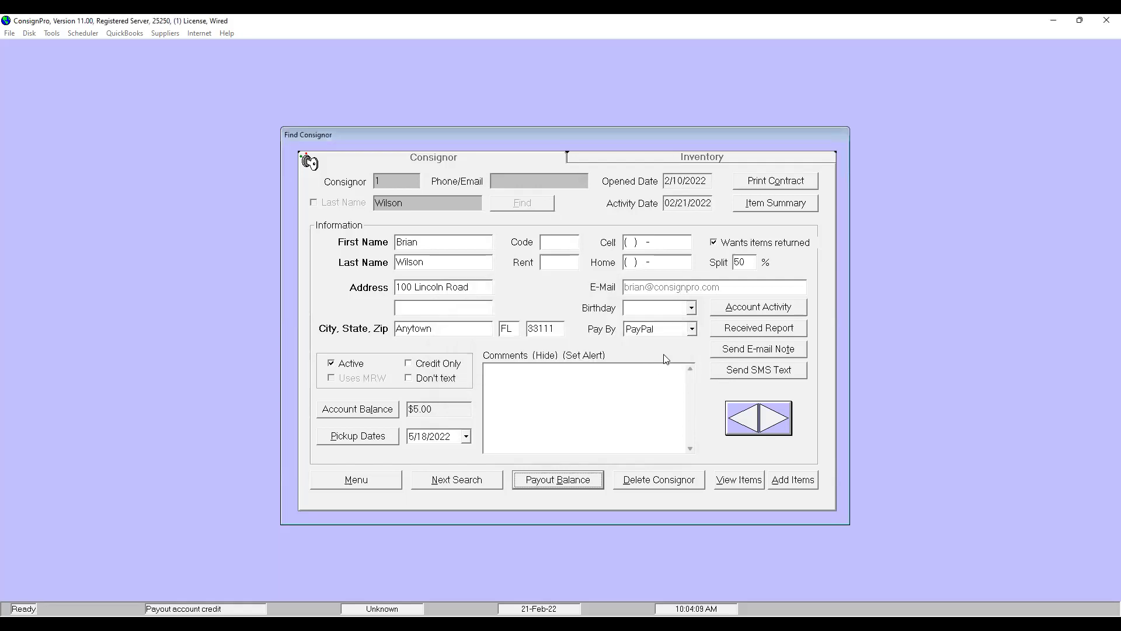
pyautogui.click(735, 309)
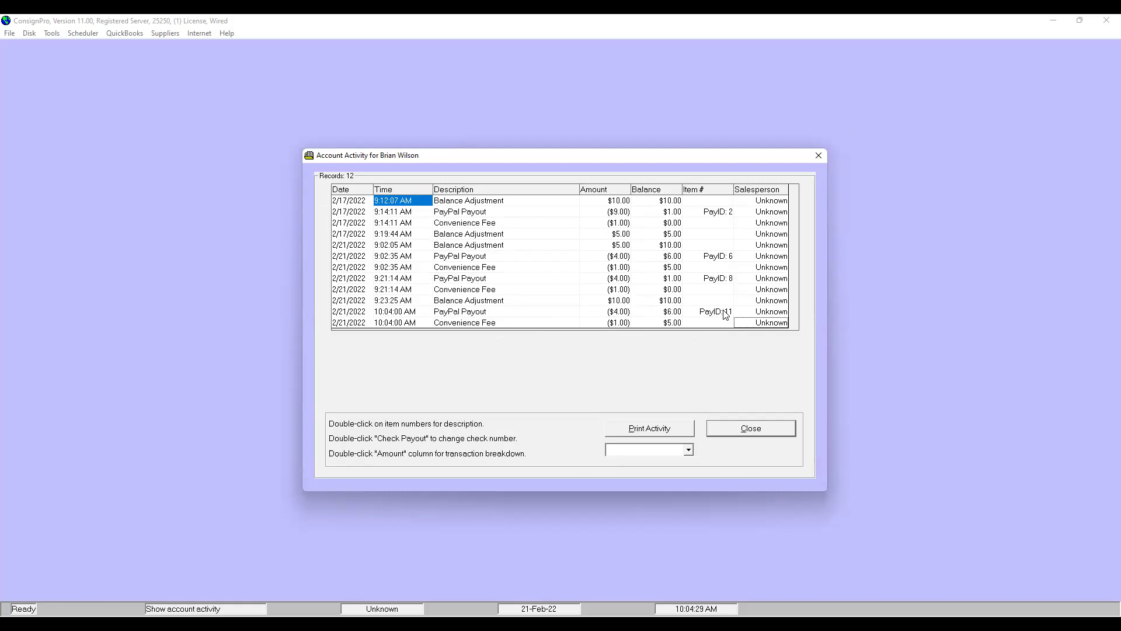
pyautogui.doubleClick(725, 316)
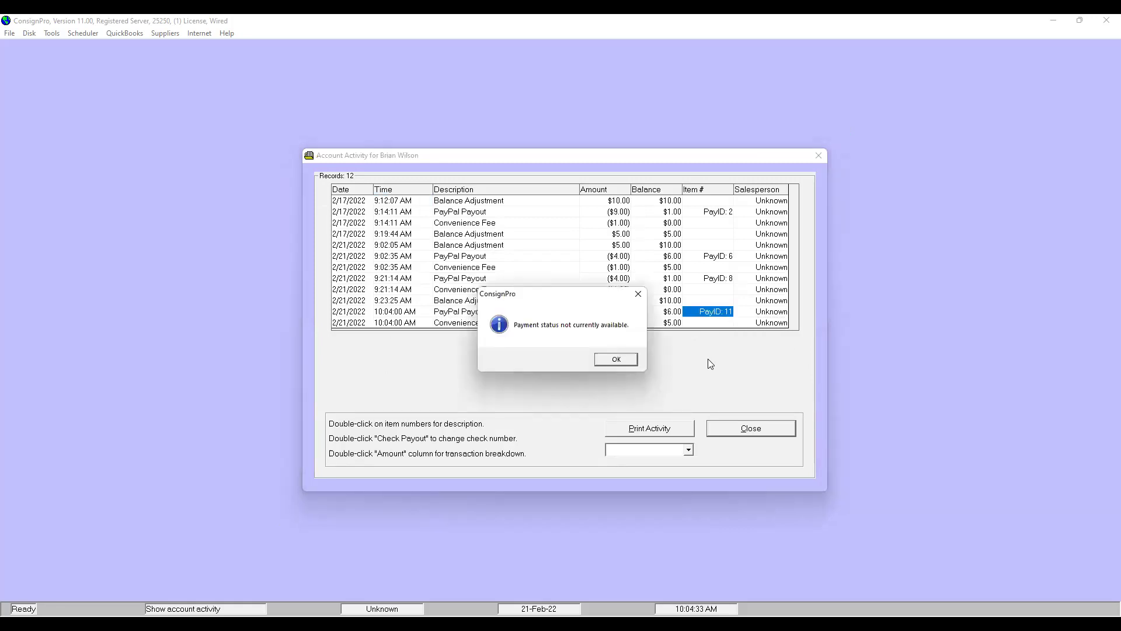
pyautogui.click(617, 360)
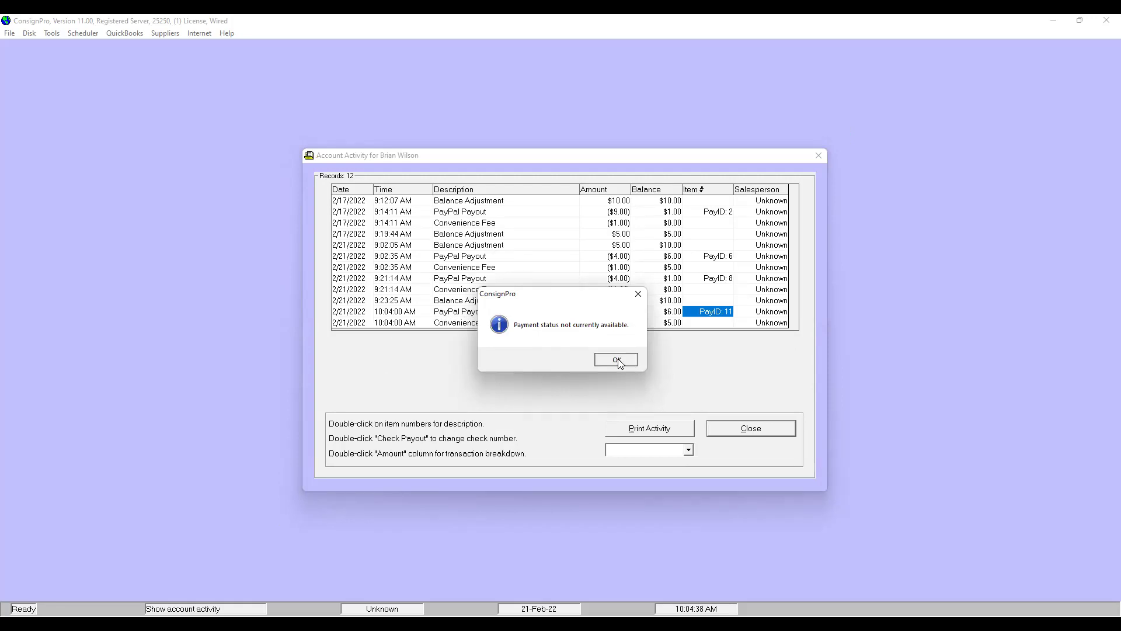
# Close the account activity to return to the consignor record showing PayPal and a $5.00 balance
pyautogui.click(744, 432)
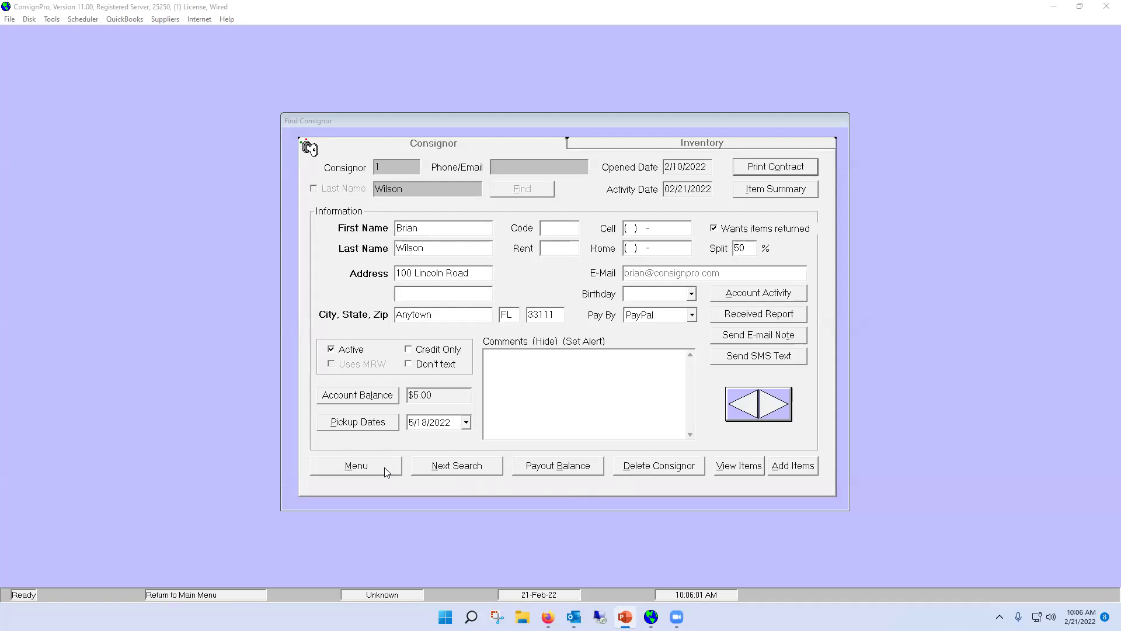
# Recheck PayID: 11 in account activity, find its status not yet available, and close the list
pyautogui.click(731, 294)
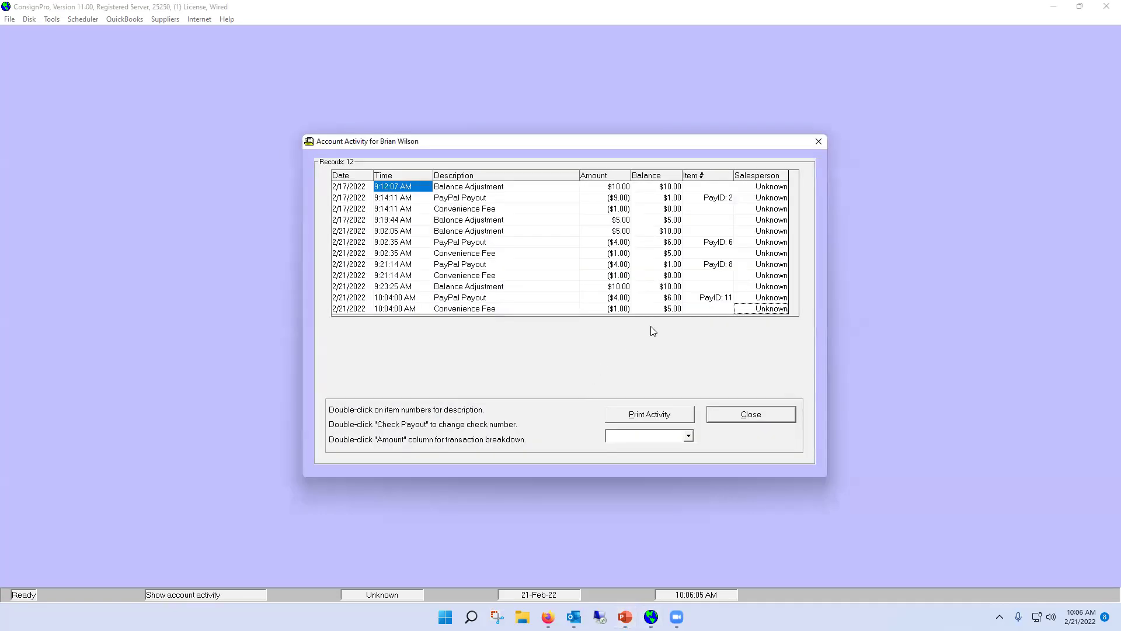
pyautogui.doubleClick(713, 299)
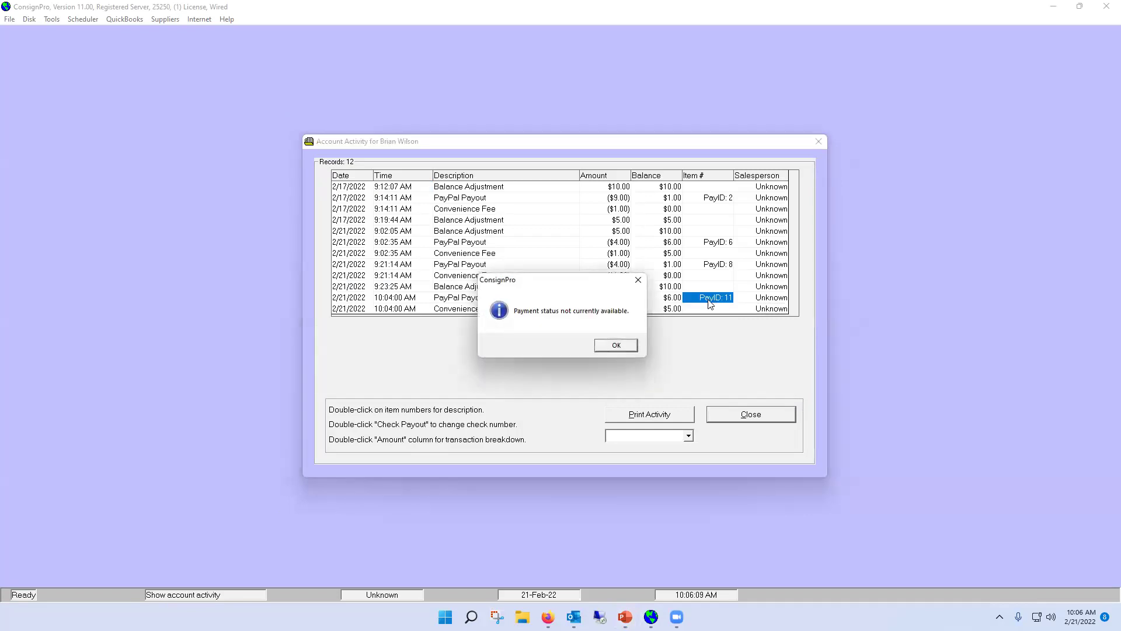
pyautogui.click(613, 346)
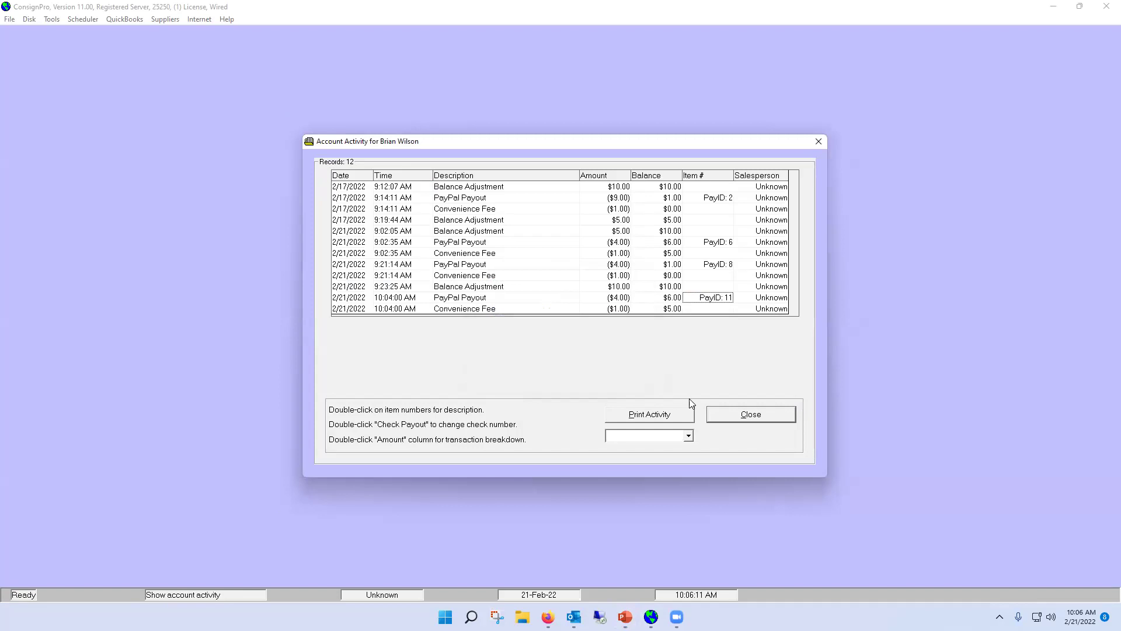
pyautogui.click(725, 416)
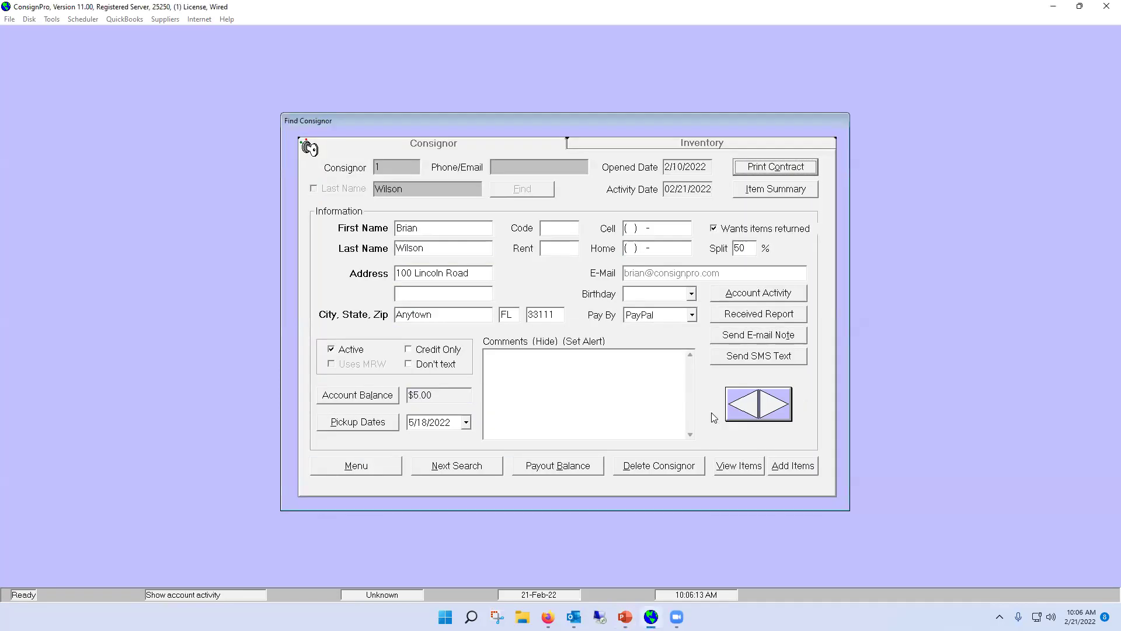
# Go from the main menu to store maintenance and confirm printing consignor checks now
pyautogui.click(388, 470)
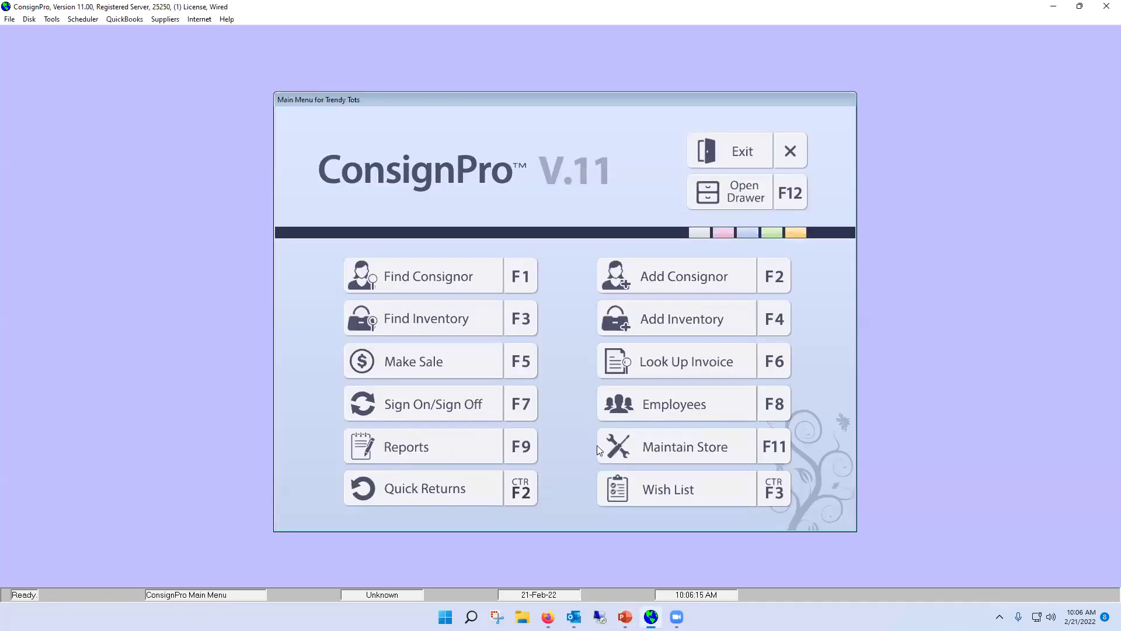
pyautogui.click(664, 451)
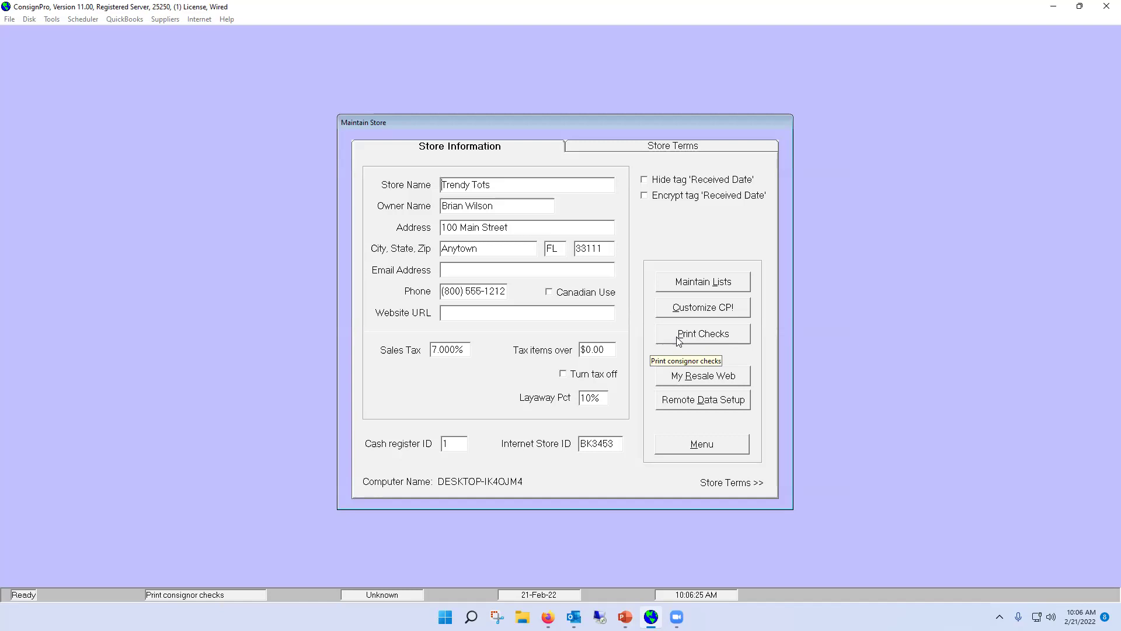
pyautogui.click(679, 341)
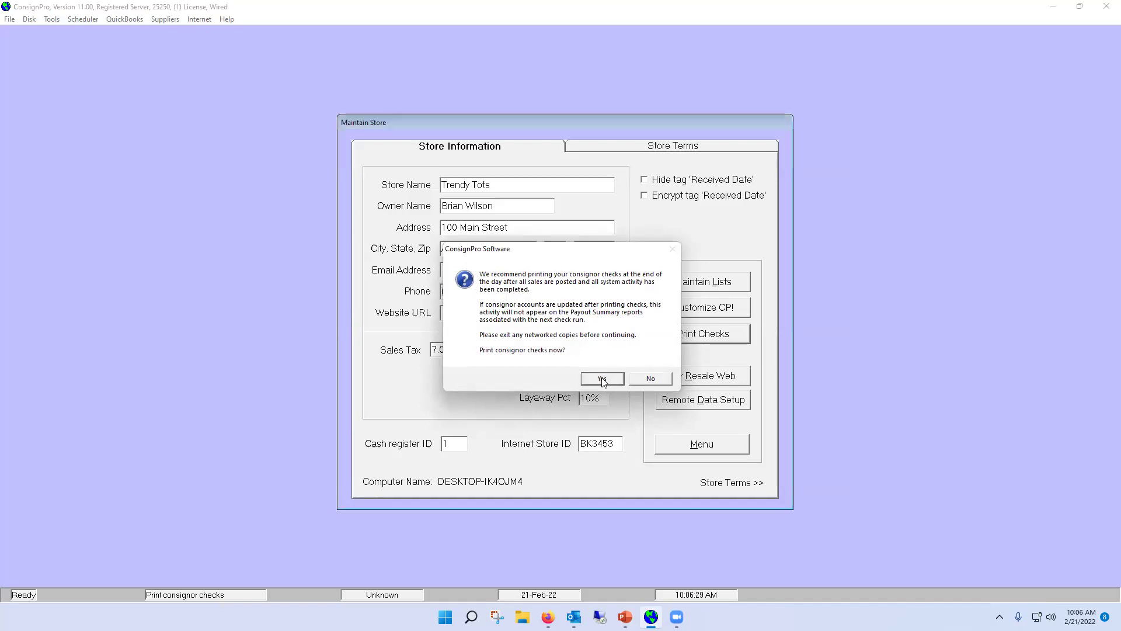
pyautogui.click(602, 378)
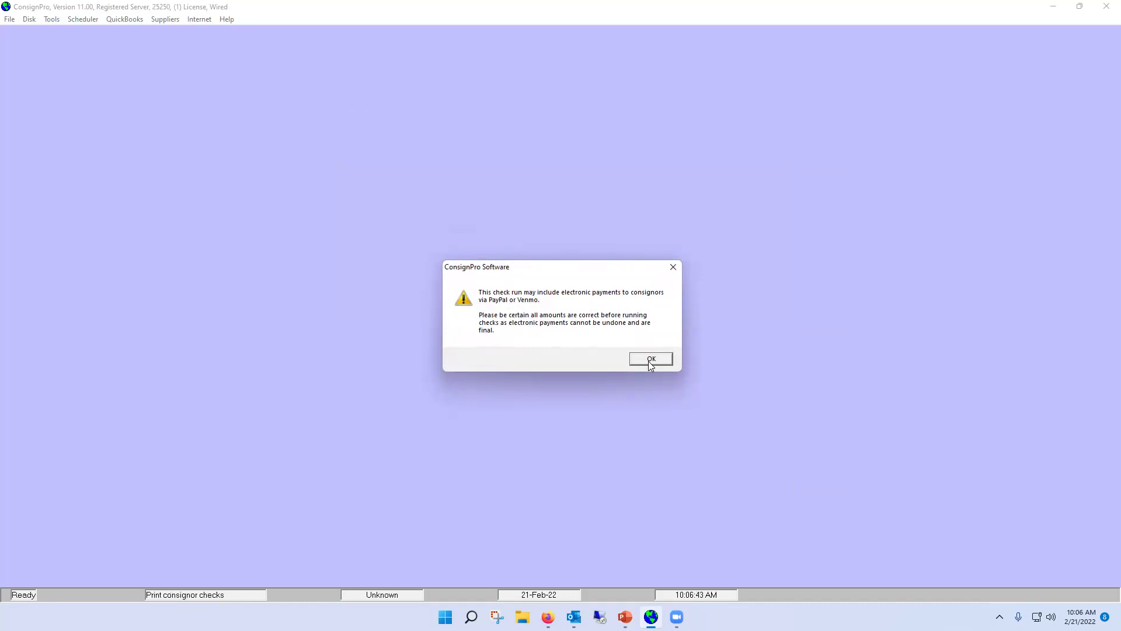
# Acknowledge the ePayments warning, review the one $4.00 ePayment, and close without running the checks
pyautogui.click(650, 360)
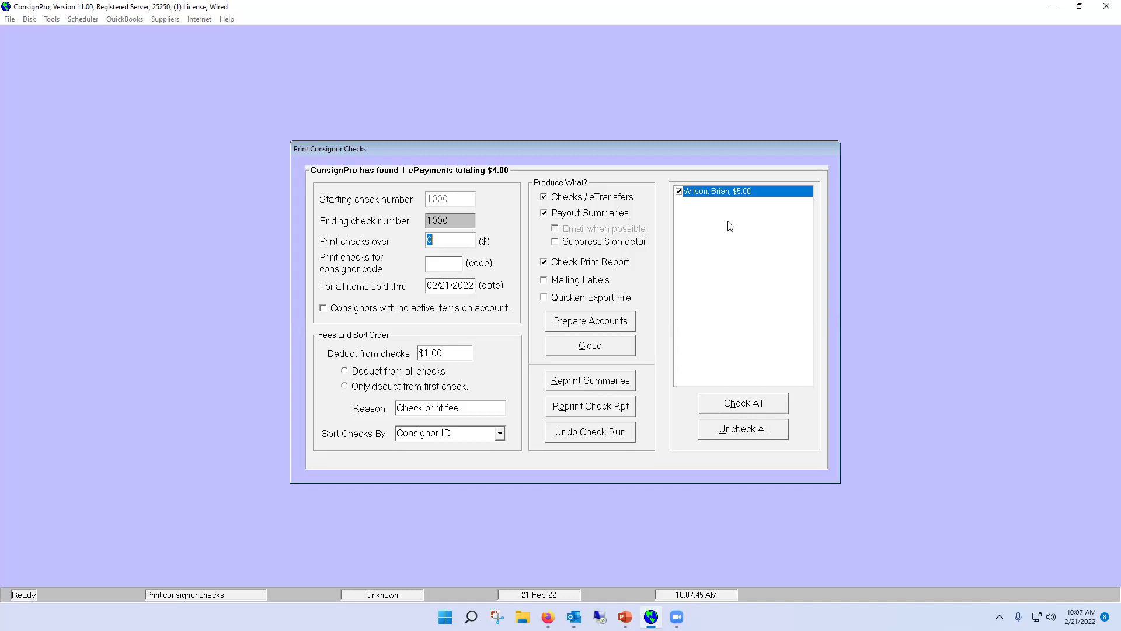
pyautogui.click(606, 344)
# Look up the consignor again, open account activity, and see PayID: 11's status read SUCCESS
pyautogui.click(676, 445)
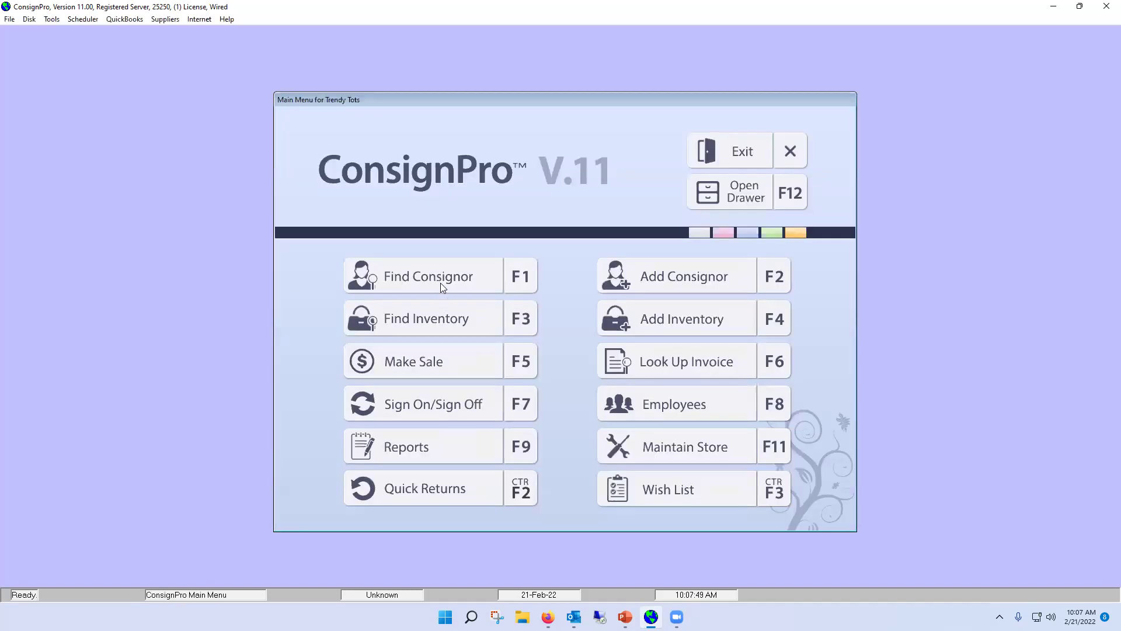
pyautogui.click(443, 282)
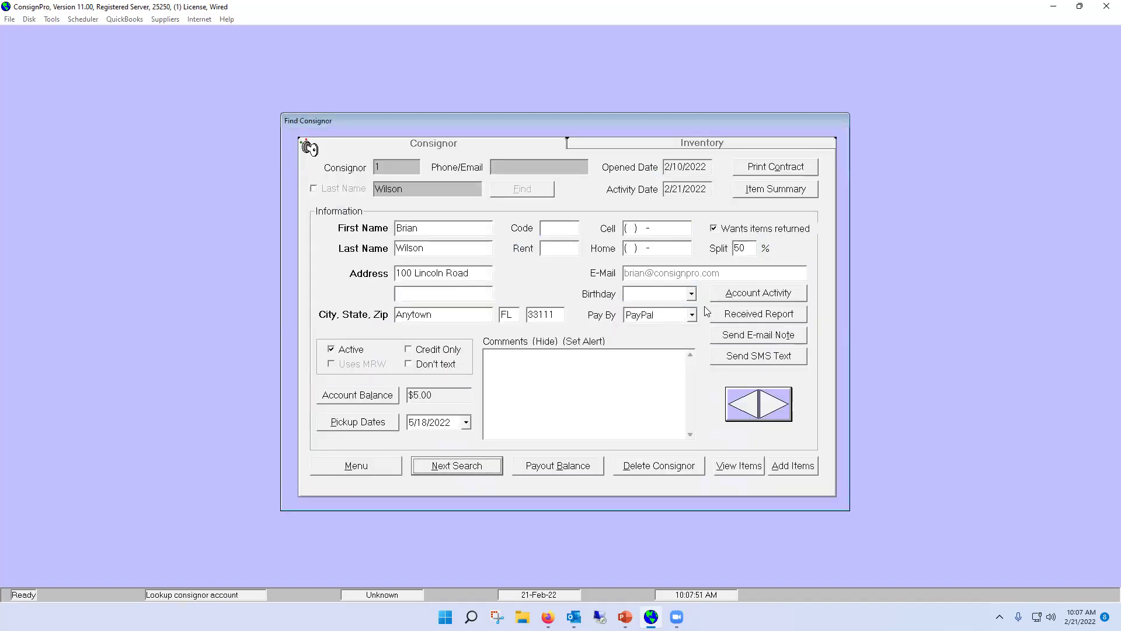
pyautogui.click(759, 292)
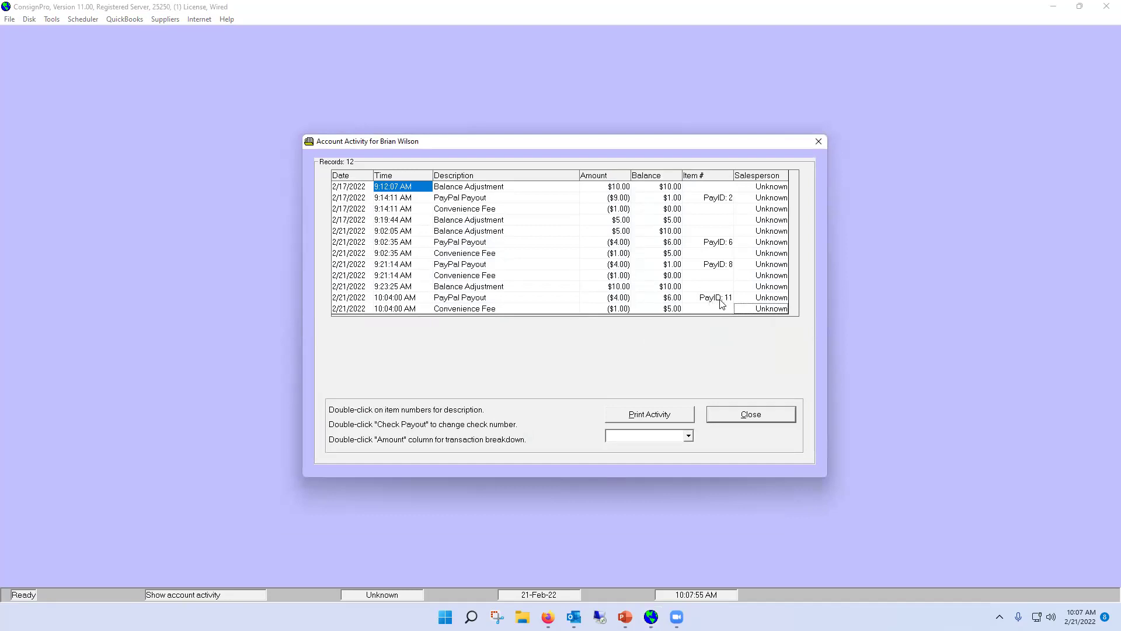
pyautogui.doubleClick(720, 299)
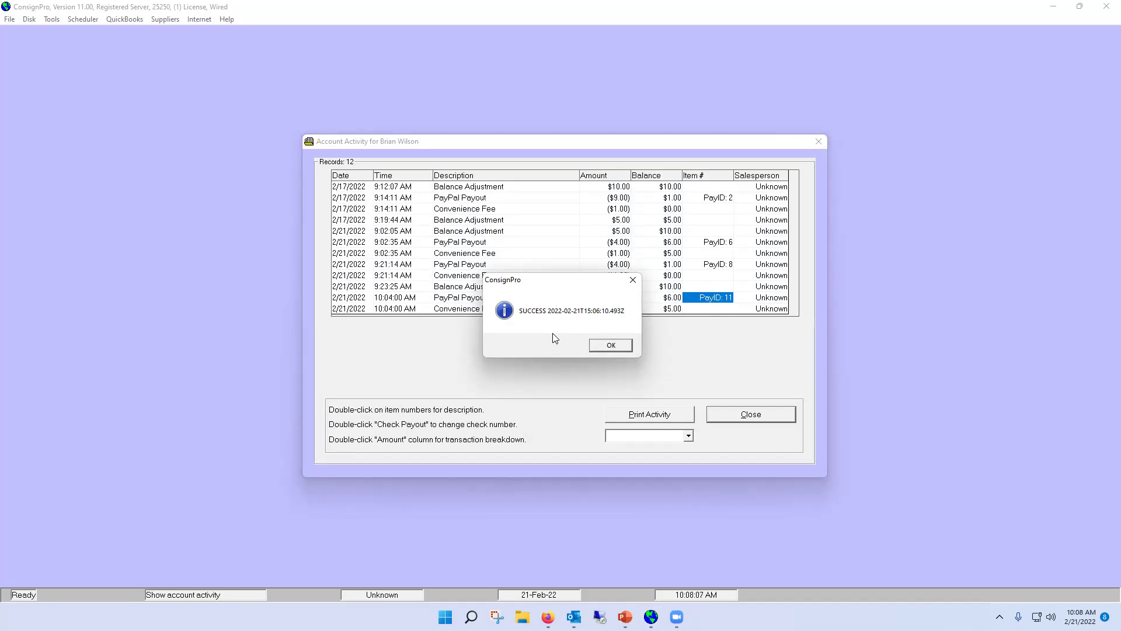
pyautogui.click(611, 346)
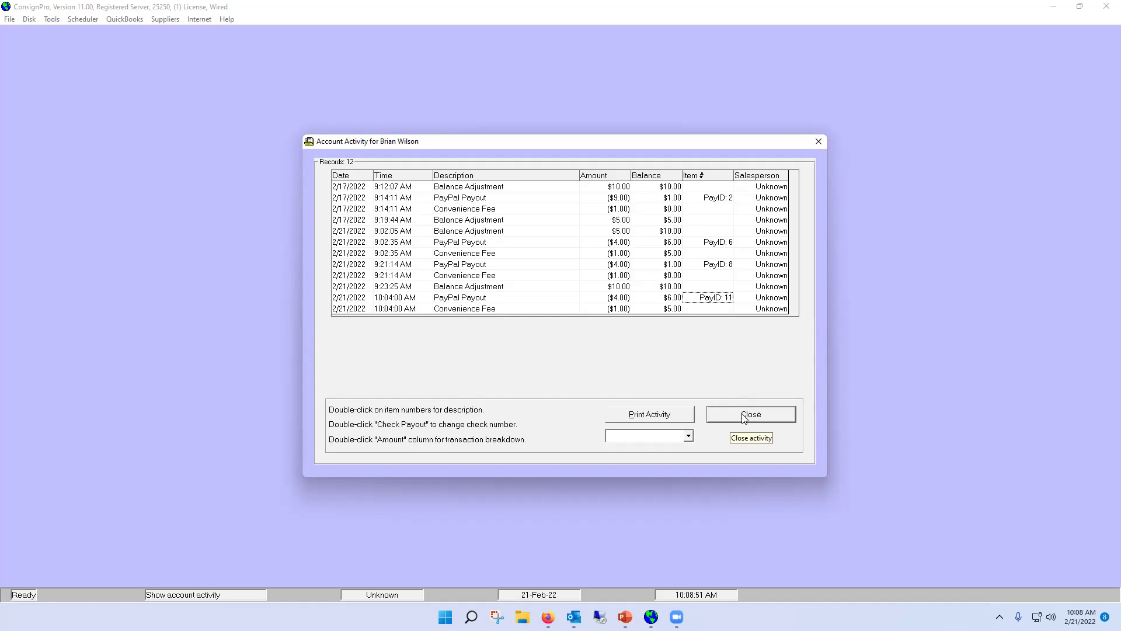
# Close the consignor's account activity and the Find Consignor record to reach the Trendy Tots main menu
pyautogui.click(745, 420)
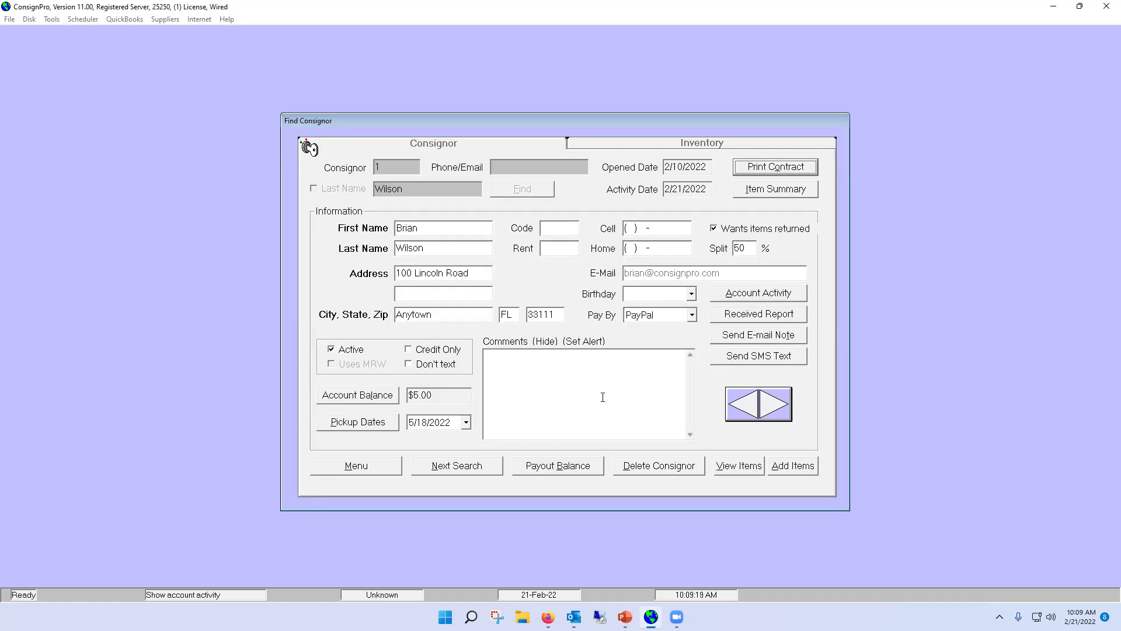
pyautogui.click(357, 465)
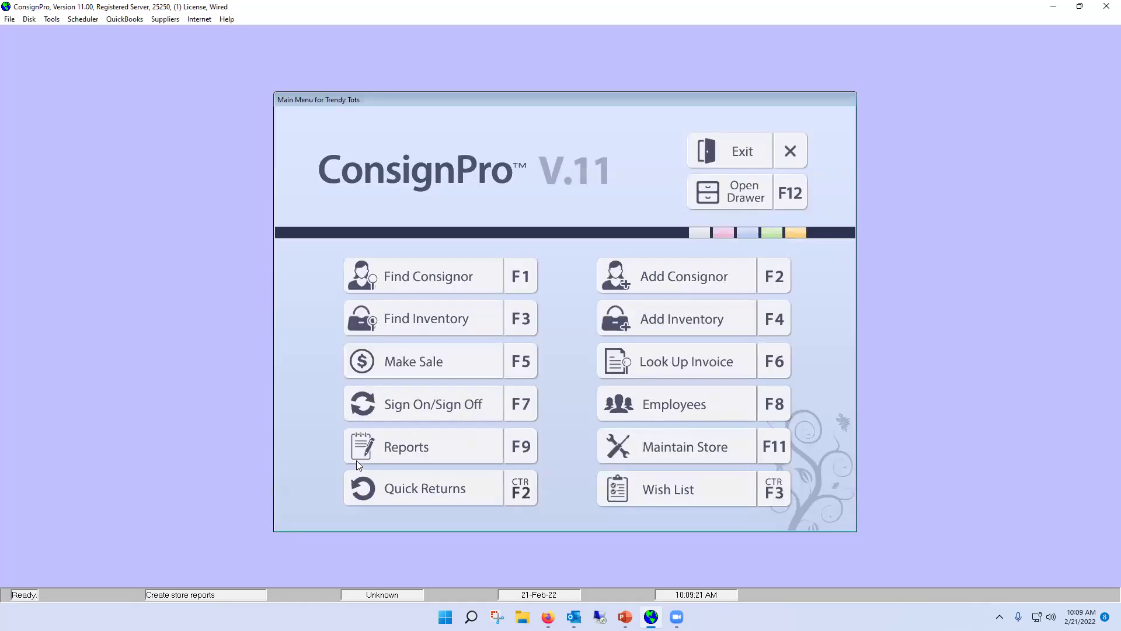
# Start the ConsignPro e-Payments sign-up from Suppliers > e-Payouts via PayPal
pyautogui.click(155, 20)
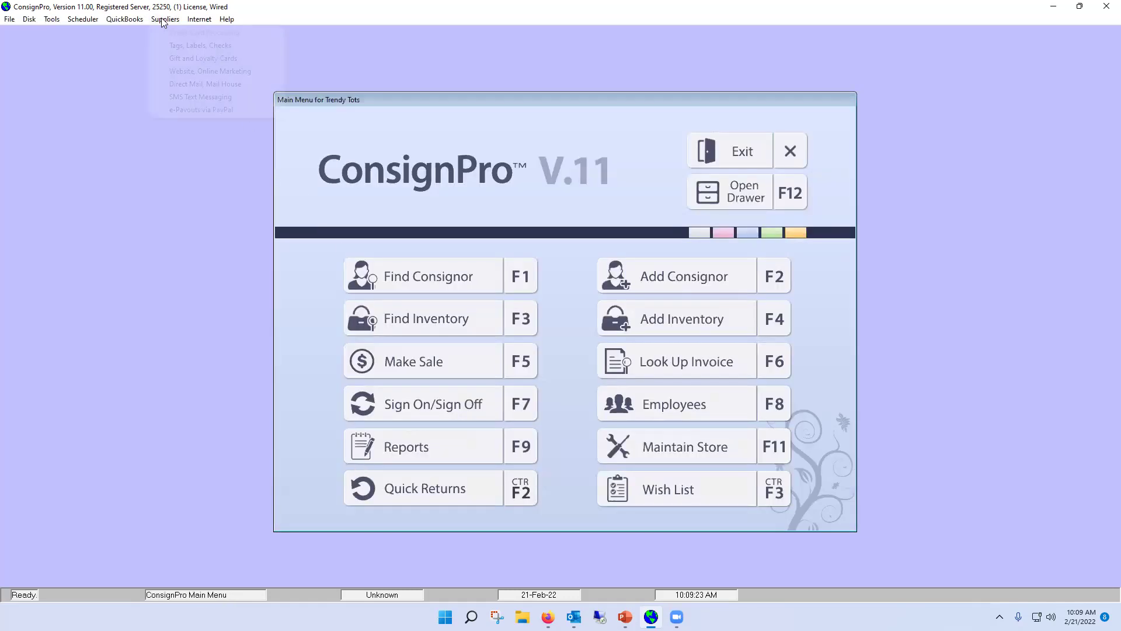
pyautogui.click(201, 111)
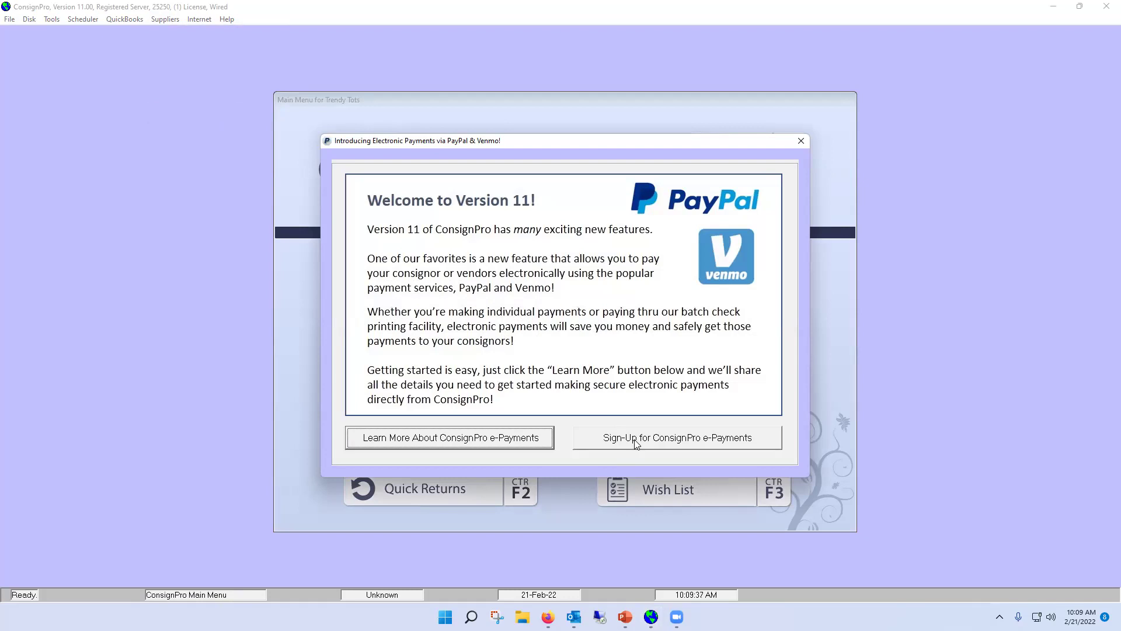
pyautogui.click(636, 439)
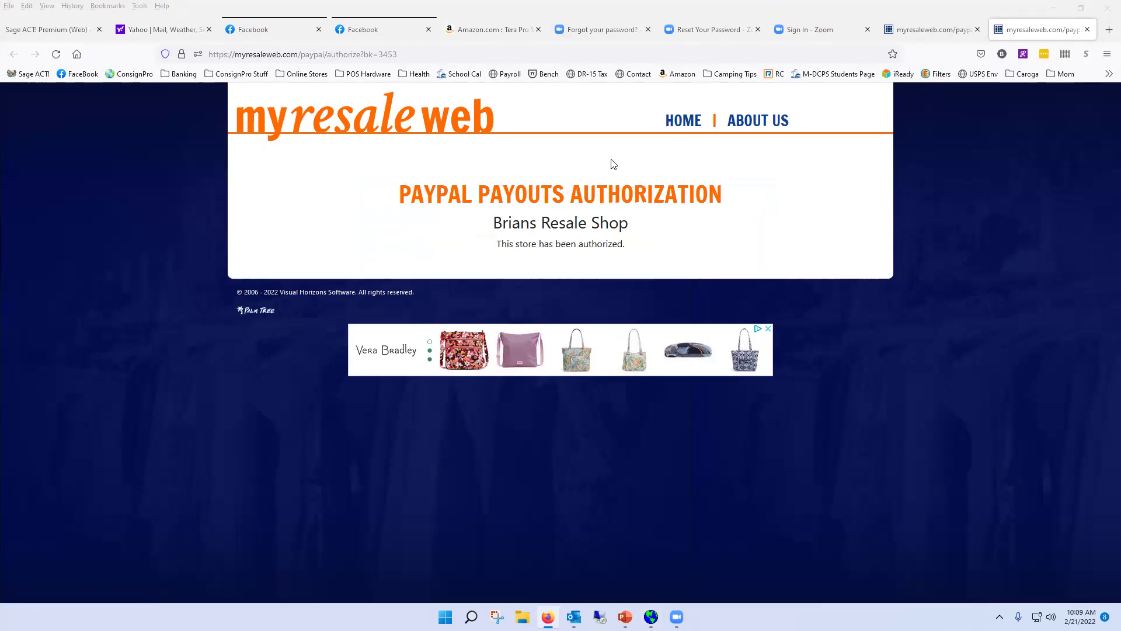
# View the ConsignPro e-Payments Authorization Agreement page in the other myresaleweb browser tab
pyautogui.click(912, 41)
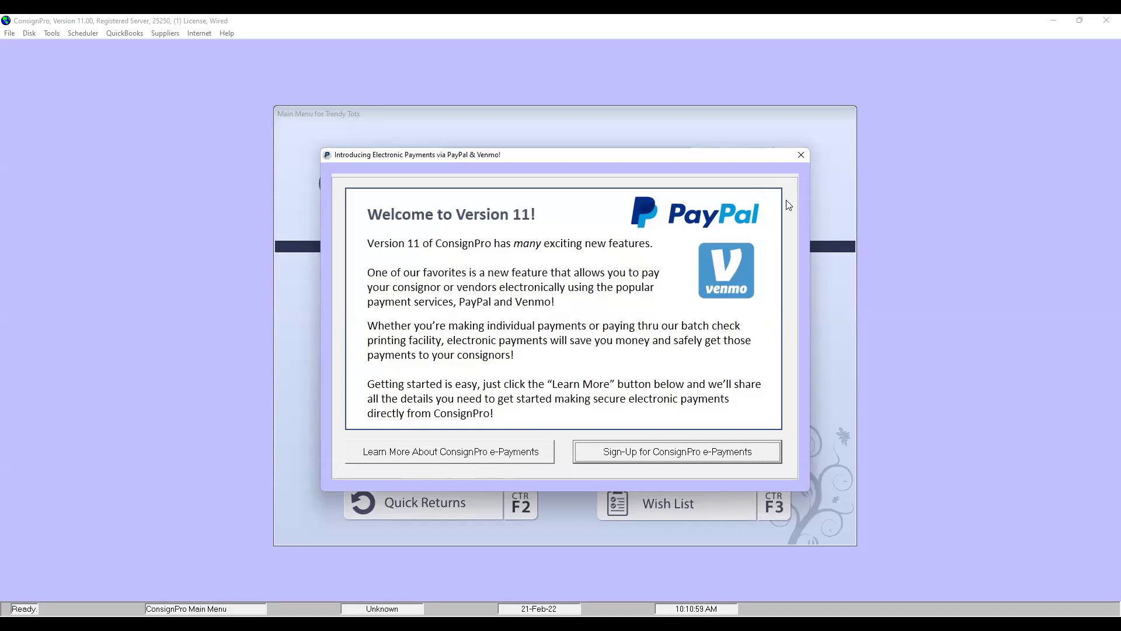
# Close the 'Introducing Electronic Payments via PayPal & Venmo' Version 11 welcome dialog
pyautogui.click(801, 155)
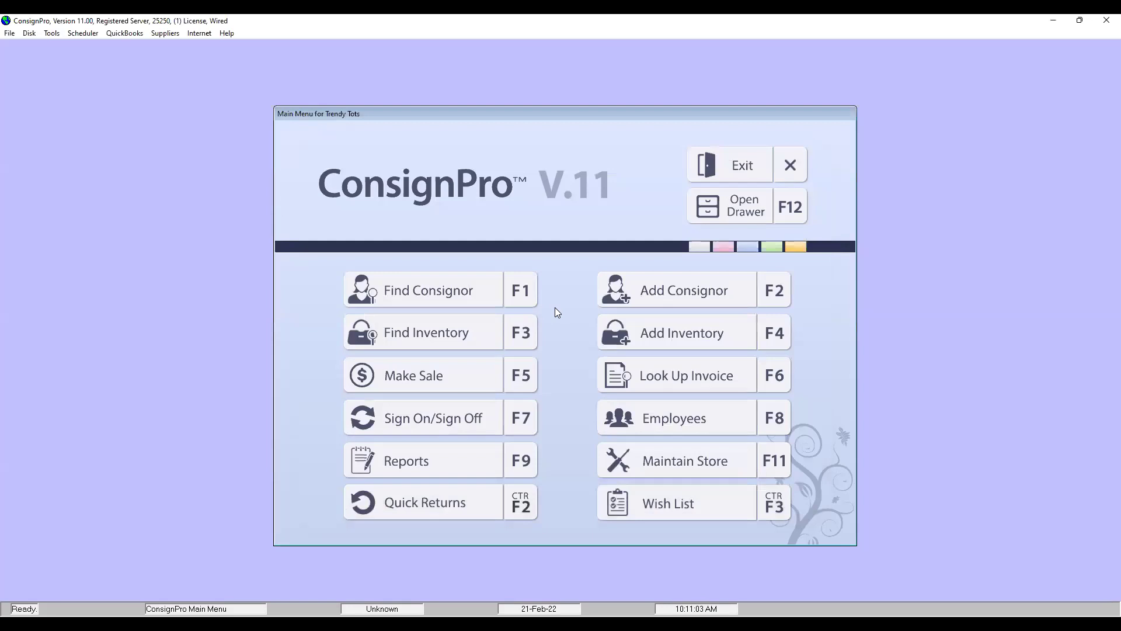